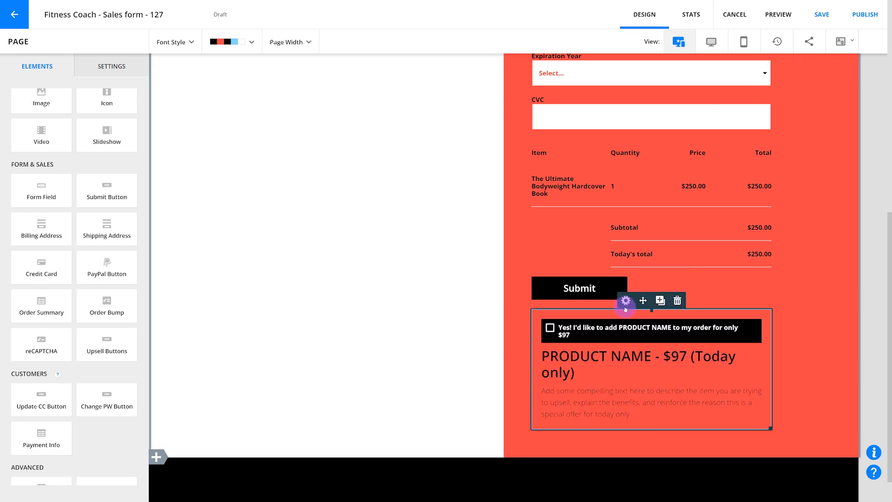
# Add a second order bump below the existing one on the sales form and delete it.
pyautogui.moveTo(126, 304); pyautogui.dragTo(652, 423)
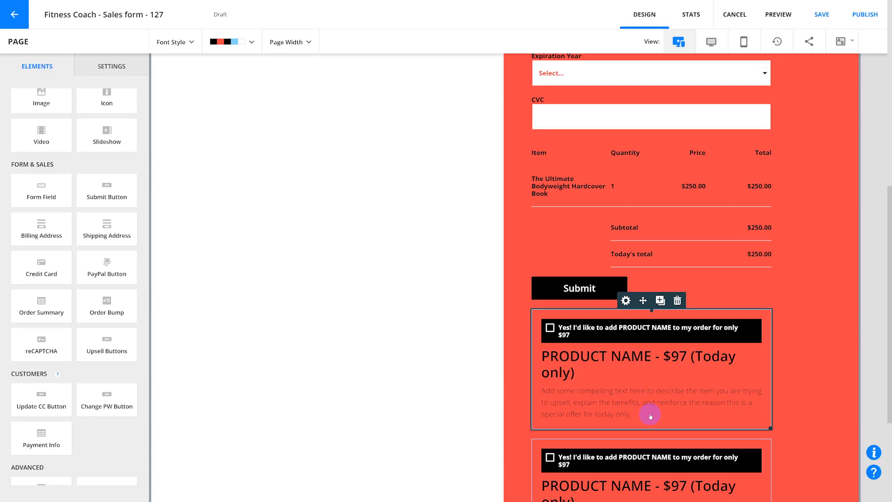
pyautogui.scroll(-1, 650, 416)
pyautogui.click(677, 368)
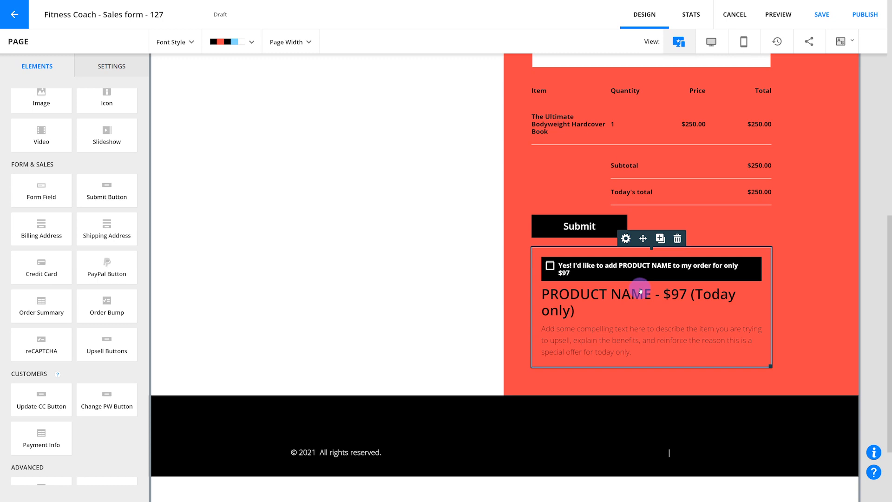
# Open the product and payment settings of the order bump under the Submit button and start adding a product.
pyautogui.click(626, 238)
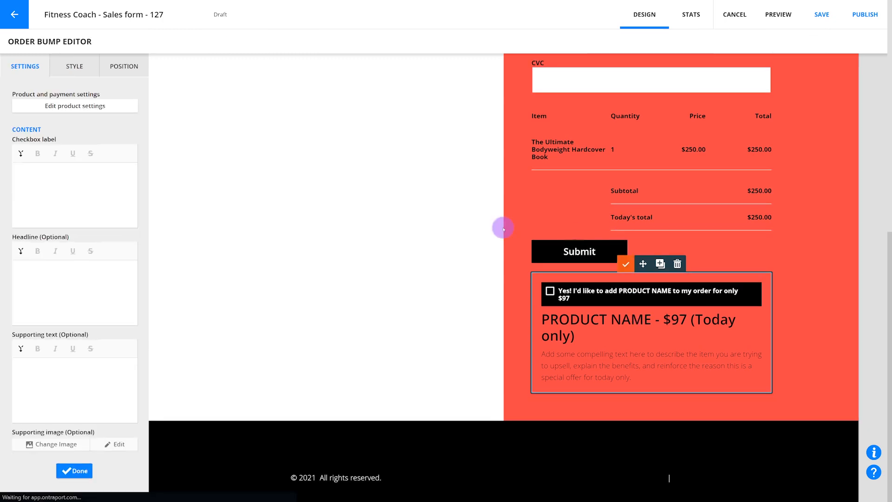
pyautogui.click(71, 106)
pyautogui.click(247, 126)
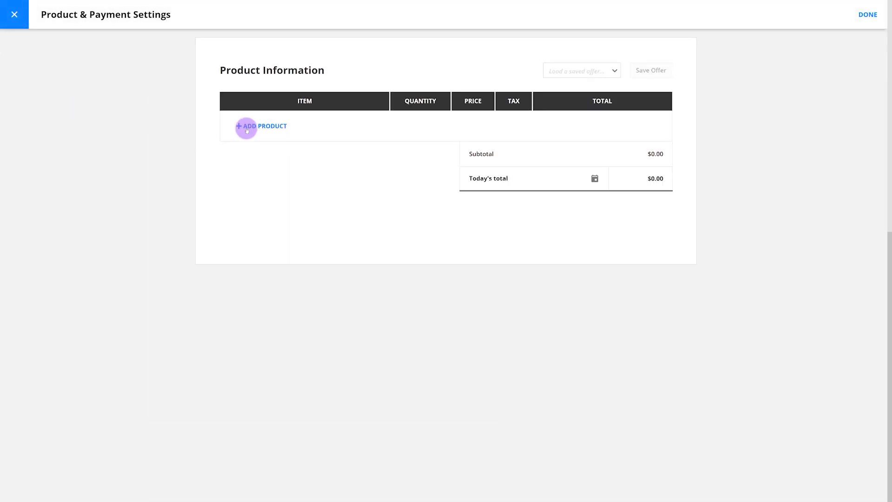
pyautogui.click(264, 126)
pyautogui.write('dumb')
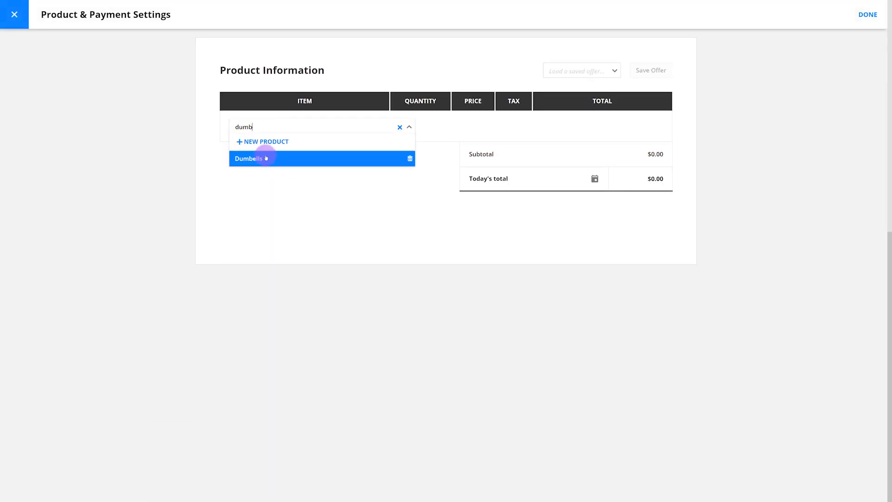
pyautogui.press('BackSpace')
pyautogui.press('BackSpace')
pyautogui.press('BackSpace')
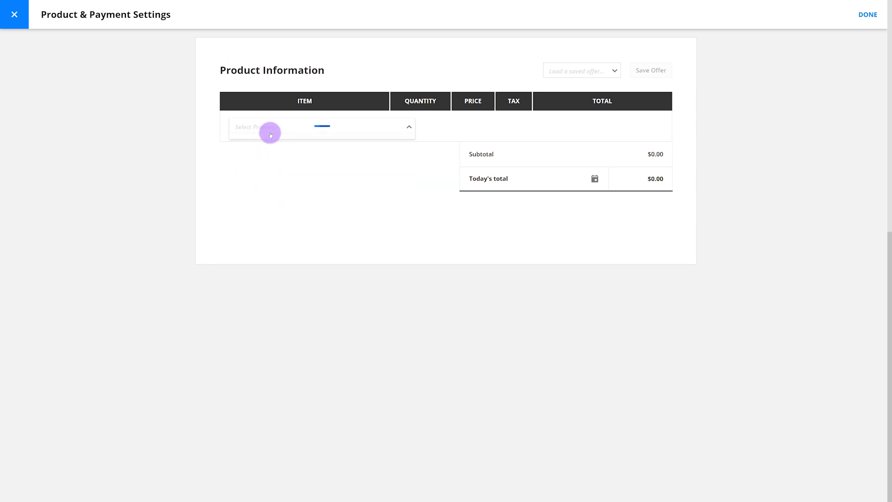
# Add Yoga Mat as the order bump's product and finish the product and payment settings.
pyautogui.write('Yoga')
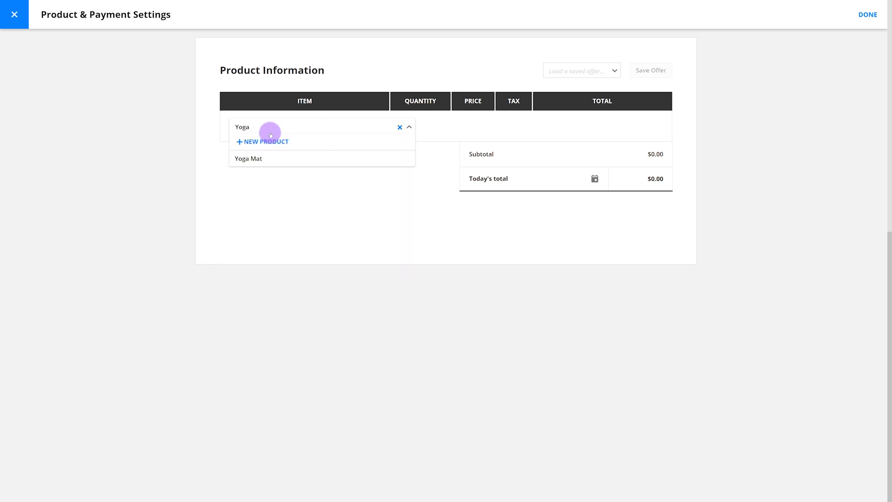
pyautogui.click(265, 159)
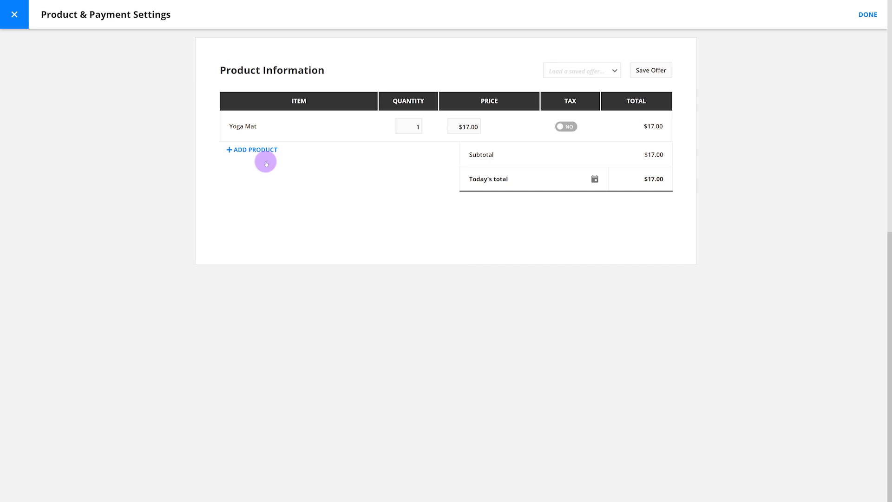
pyautogui.click(868, 14)
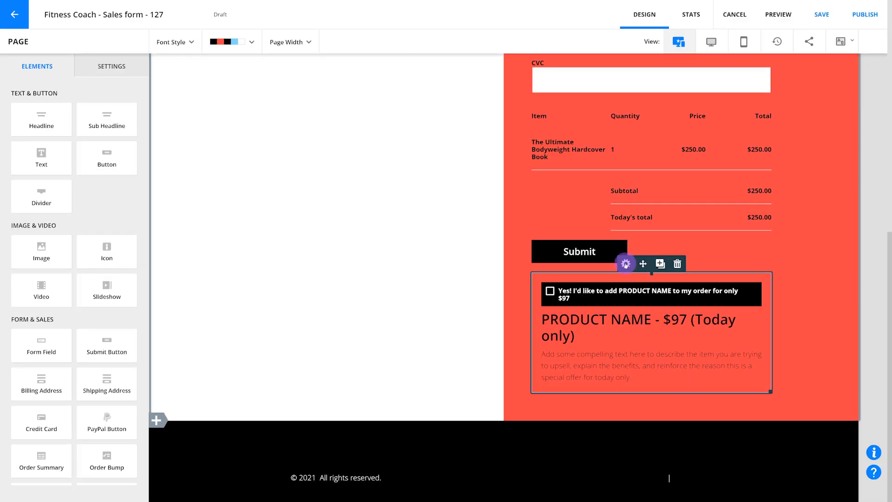
# Set the order bump's checkbox label to "Yes! Let's add a yoga mat to my order! $17".
pyautogui.click(626, 263)
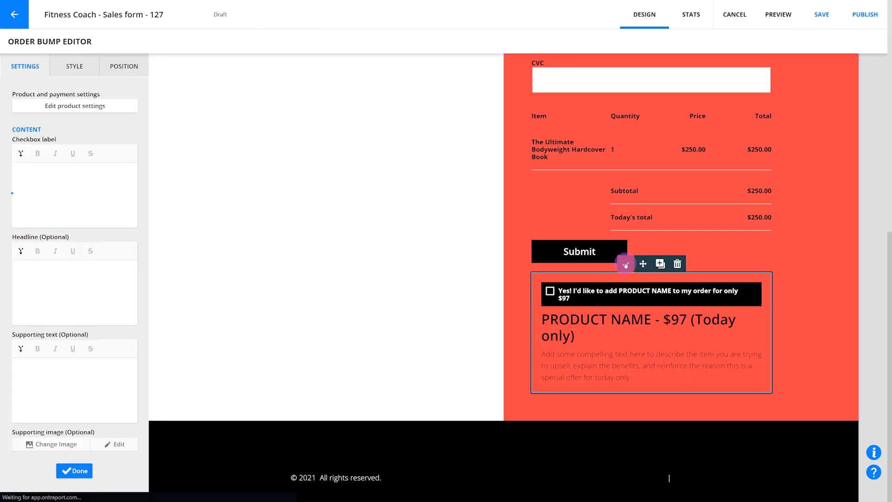
pyautogui.moveTo(96, 179); pyautogui.dragTo(4, 170)
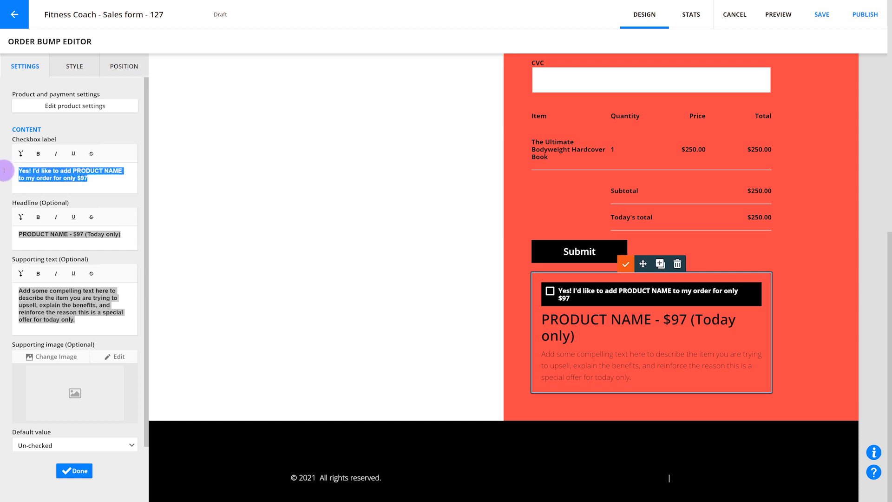
pyautogui.write("Yes! Let's add a yoga mat to my order!")
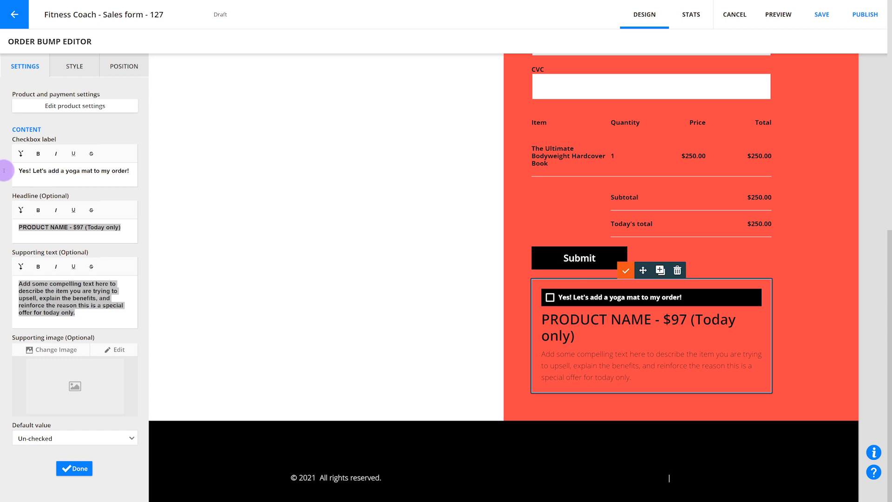
pyautogui.write('$17')
# Replace the order bump's headline with "I would love a yoga mat! $17".
pyautogui.tripleClick(65, 234)
pyautogui.click(65, 233)
pyautogui.moveTo(126, 235); pyautogui.dragTo(18, 236)
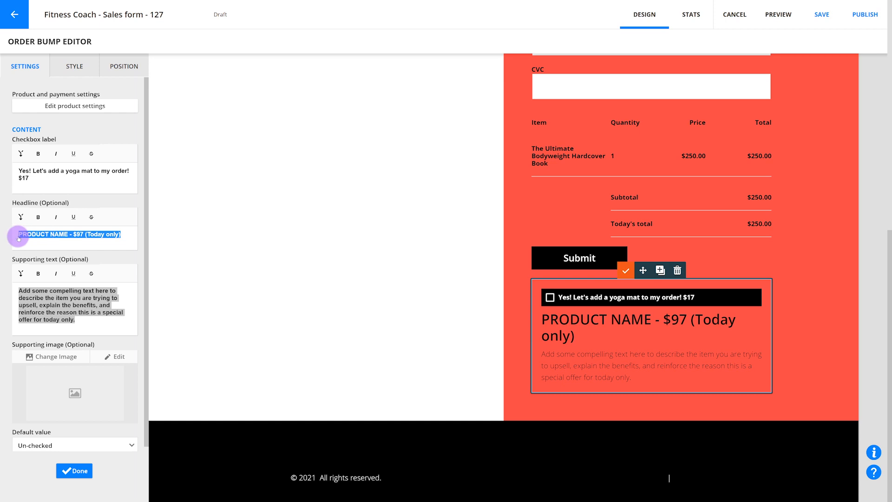
pyautogui.press('BackSpace')
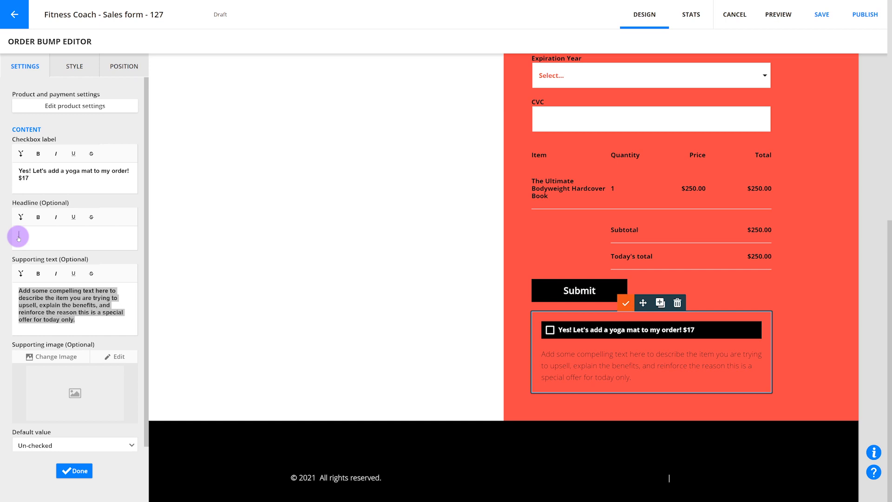
pyautogui.write('I would love a yoga mat! $17')
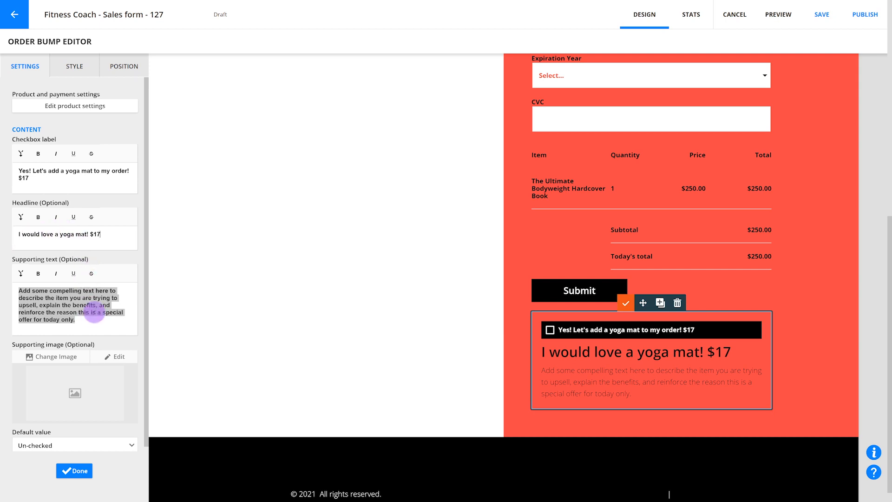
# Replace the order bump's supporting text with "This yoga mat is perfect for any location where you need to stretch out".
pyautogui.click(83, 319)
pyautogui.keyDown('shift'); pyautogui.click(20, 289); pyautogui.keyUp('shift')
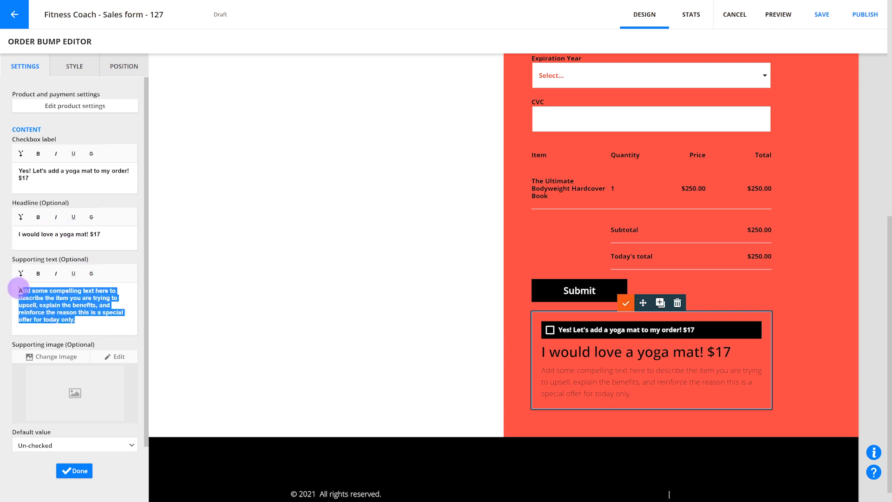
pyautogui.write('This yoga mat is perfect for any loc')
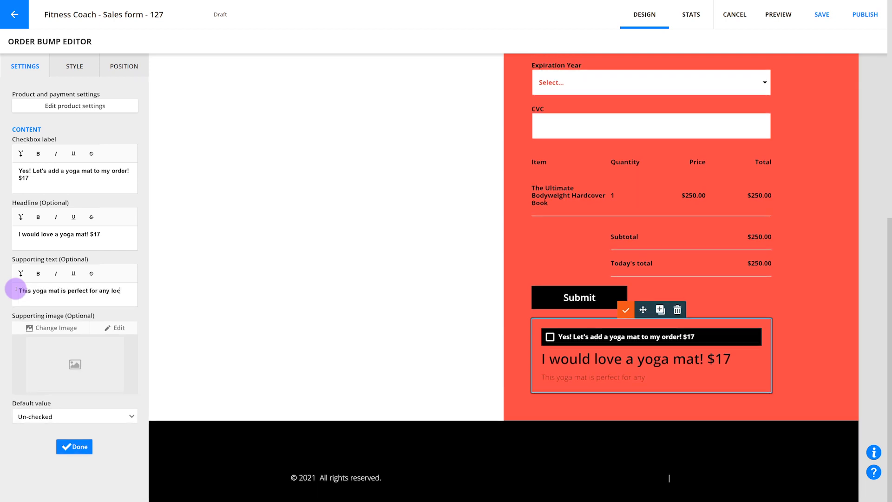
pyautogui.write('ation wh')
pyautogui.write('ere you need to strech out')
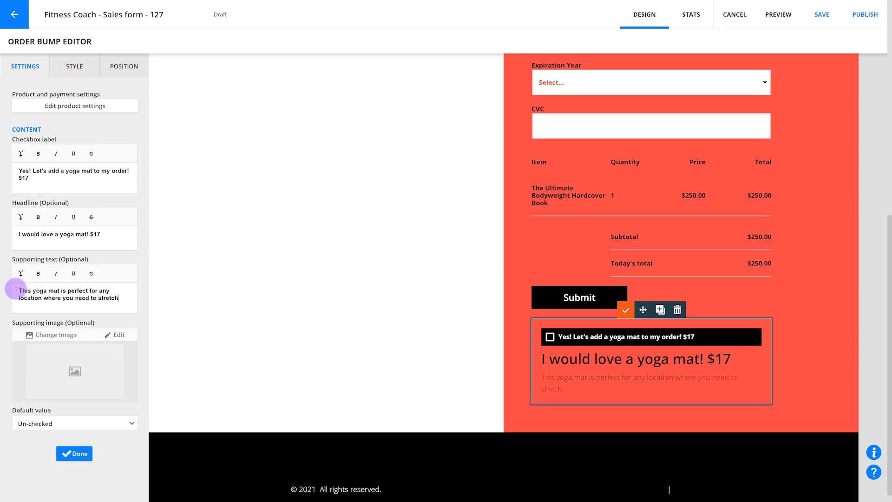
pyautogui.write('h out')
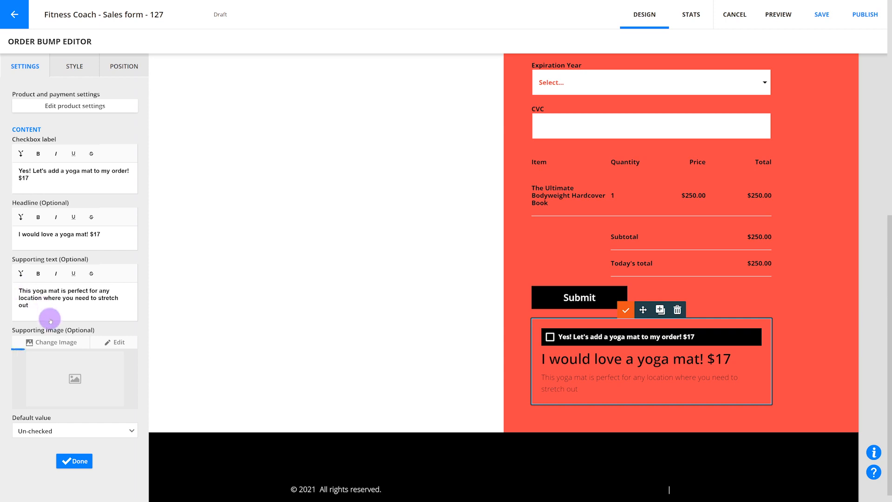
# Upload the blue yoga mat picture from the copied URL and insert it as the order bump's supporting image.
pyautogui.click(57, 344)
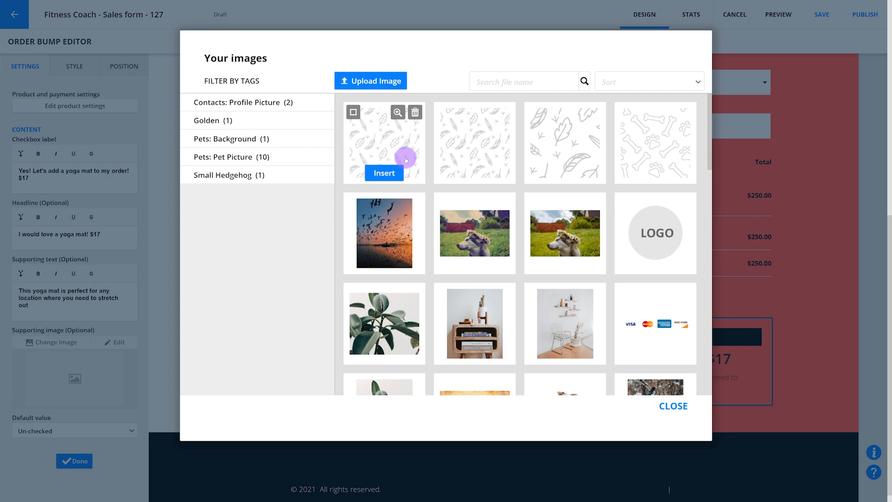
pyautogui.click(374, 81)
pyautogui.click(403, 314)
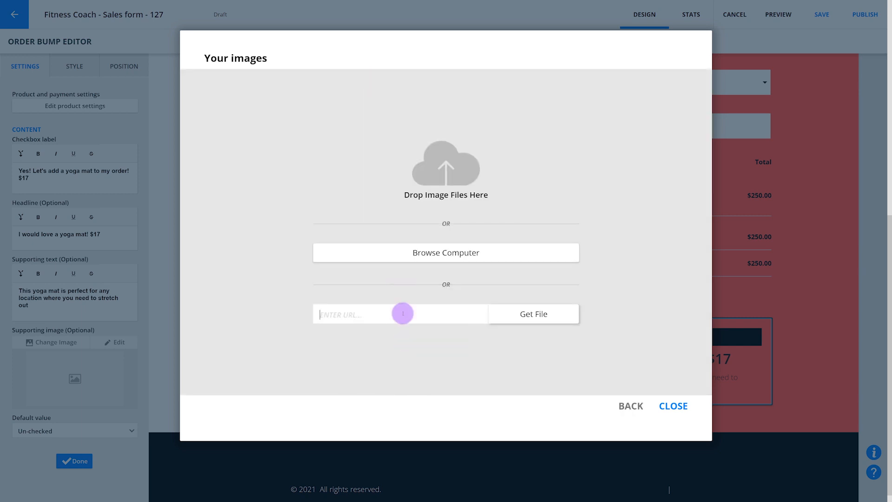
pyautogui.hotkey('ctrl', 'v')
pyautogui.click(518, 314)
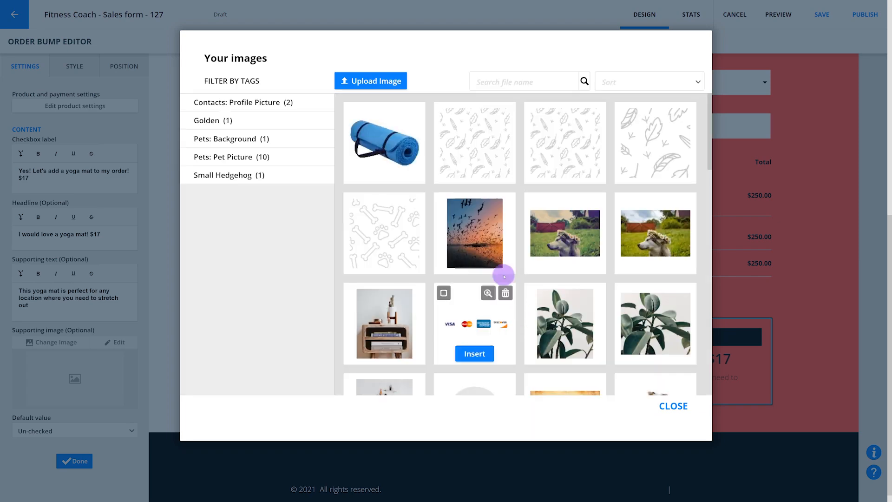
pyautogui.click(392, 175)
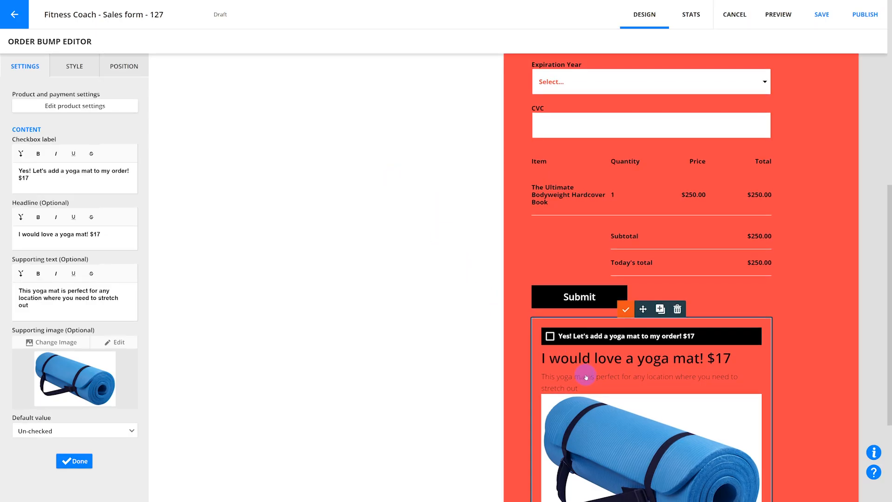
pyautogui.scroll(-3, 584, 374)
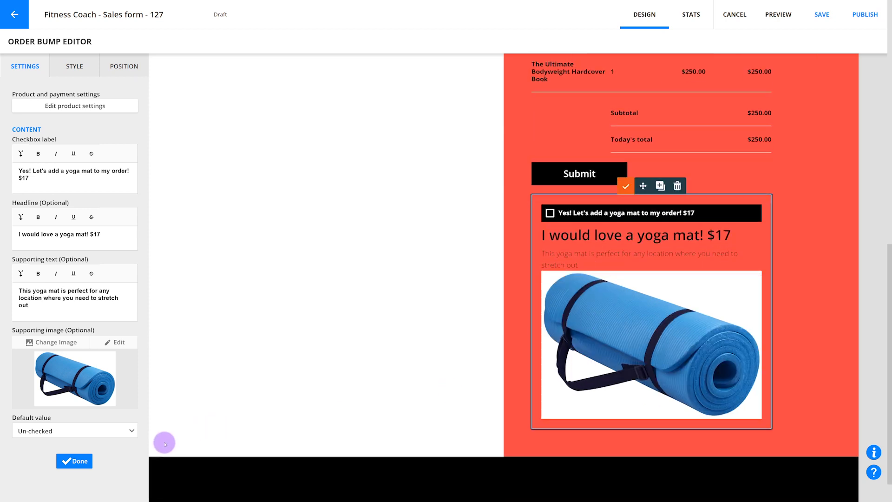
# Set the default value of the order bump's checkbox to Un-checked.
pyautogui.click(68, 460)
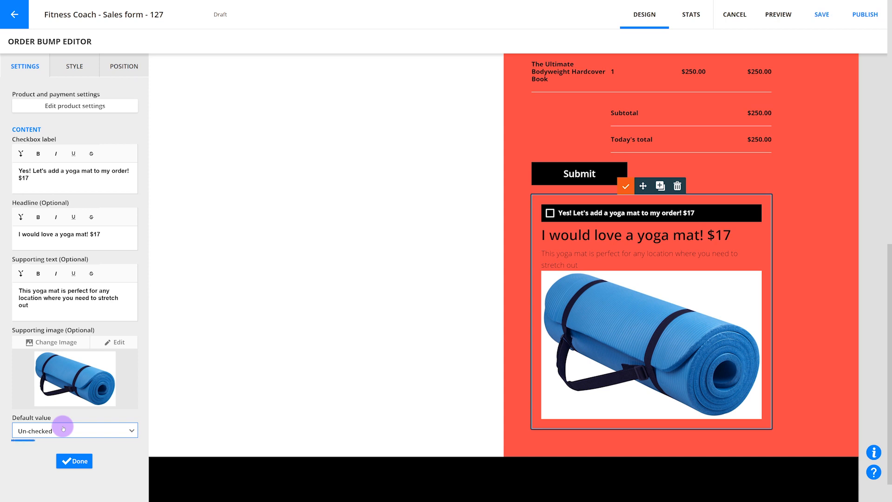
pyautogui.click(63, 428)
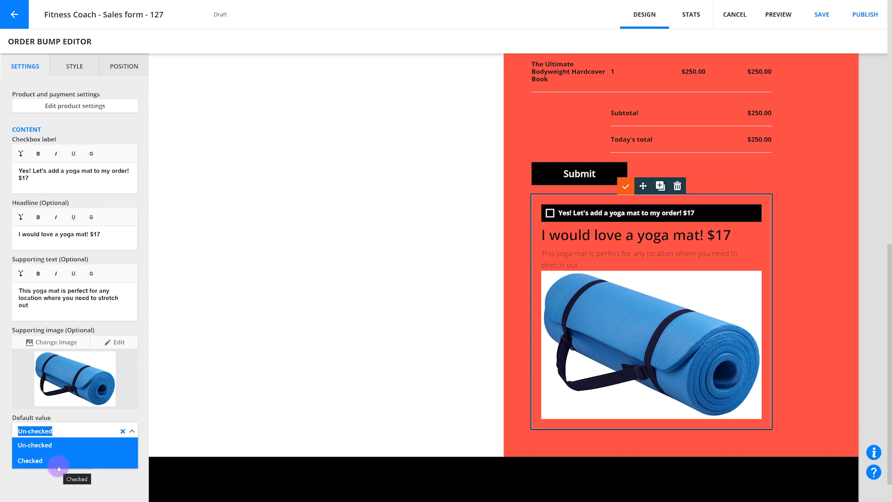
pyautogui.click(52, 444)
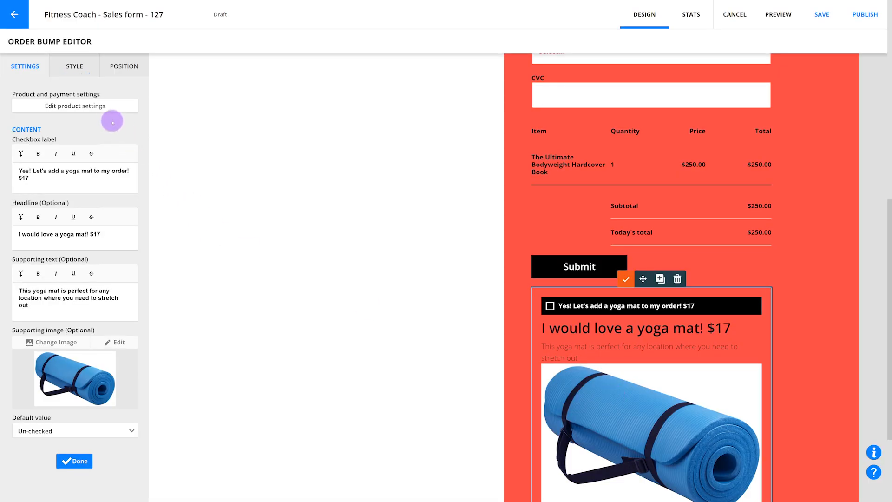
# Apply the preset style with light blue headline and checkbox sections to the order bump.
pyautogui.click(75, 67)
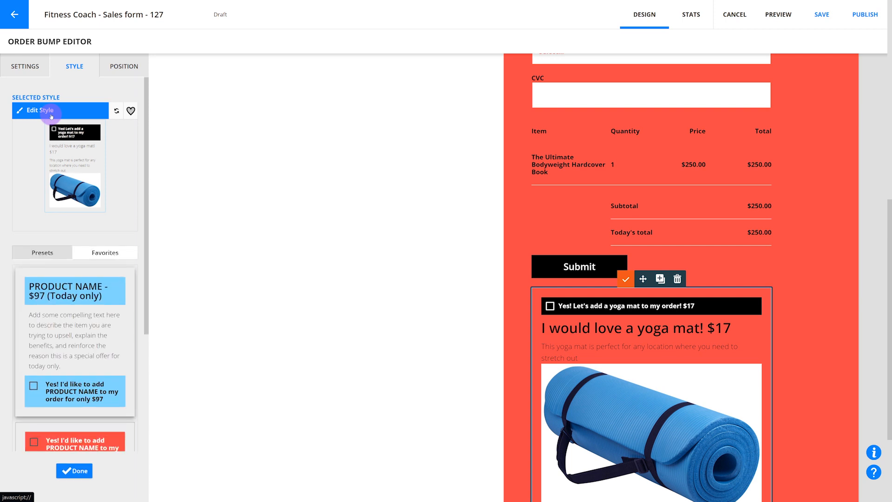
pyautogui.click(65, 247)
pyautogui.click(77, 309)
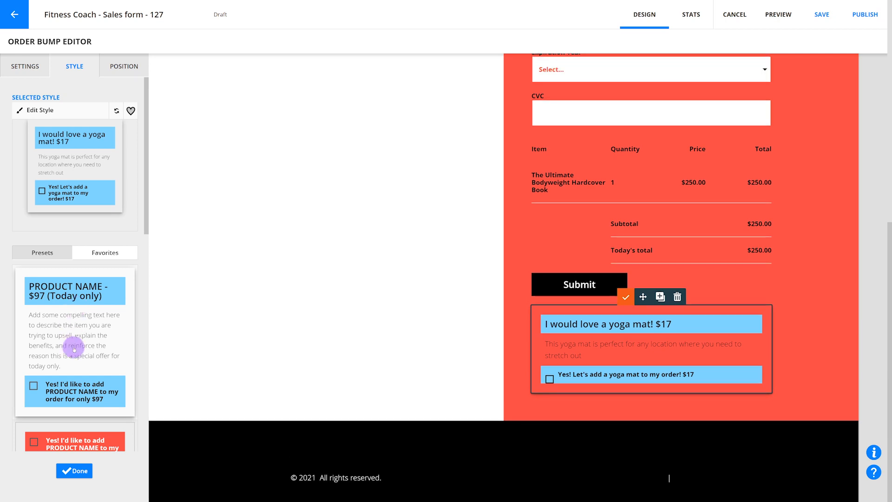
# Examine the order bump's detailed style options for padding, checkbox and supporting text, and return to its content settings.
pyautogui.scroll(1, 72, 343)
pyautogui.click(73, 109)
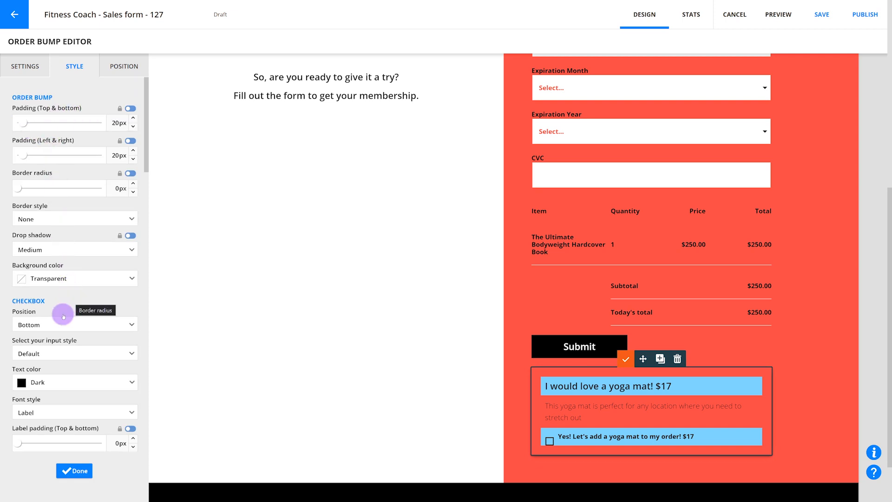
pyautogui.scroll(-5, 63, 316)
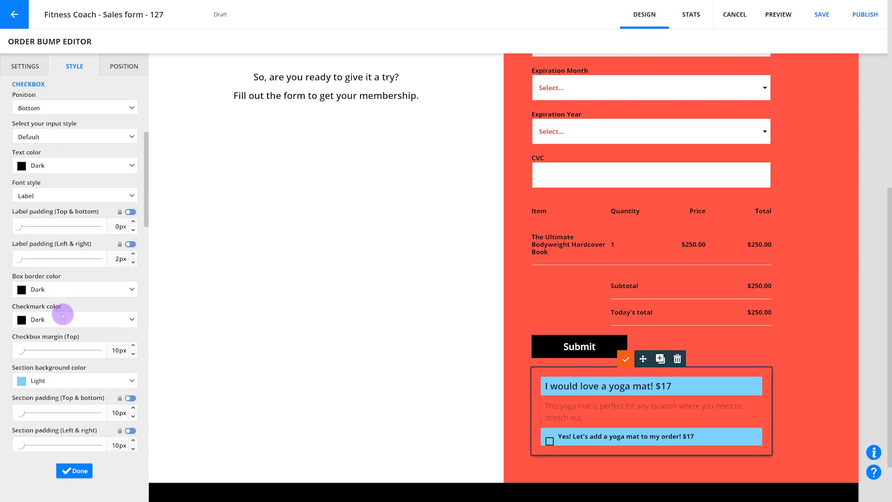
pyautogui.scroll(4, 63, 316)
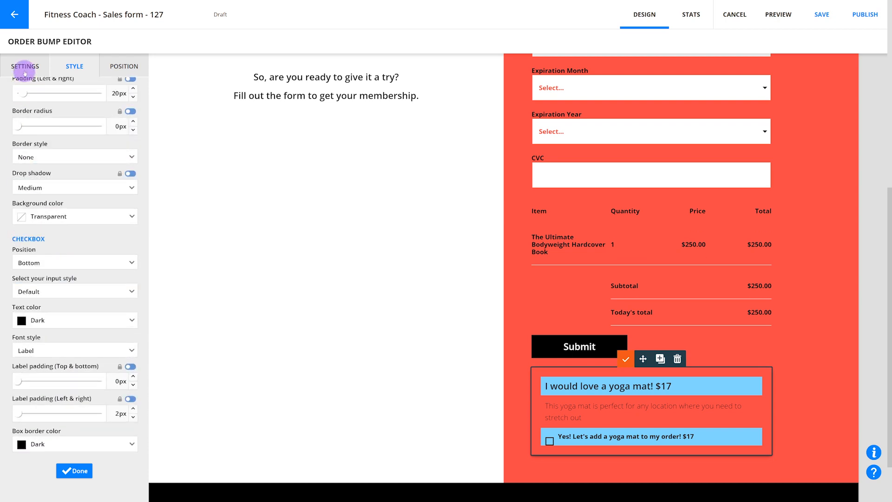
pyautogui.scroll(-8, 47, 273)
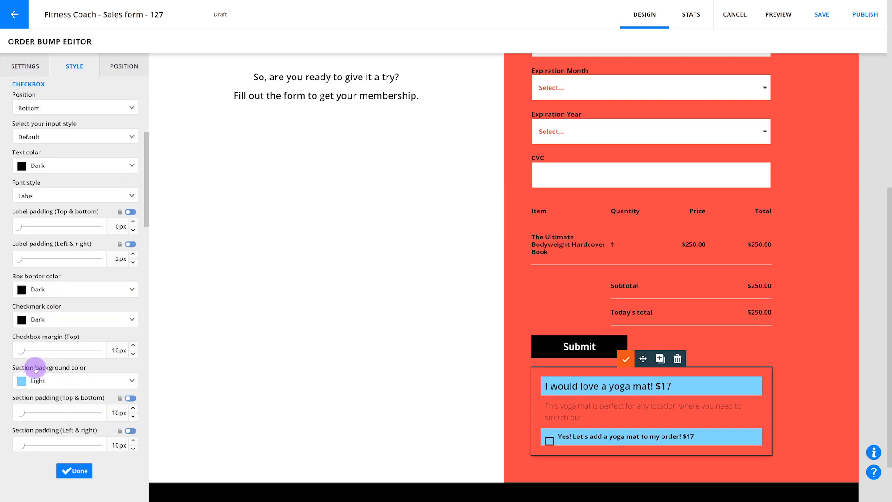
pyautogui.scroll(-8, 32, 353)
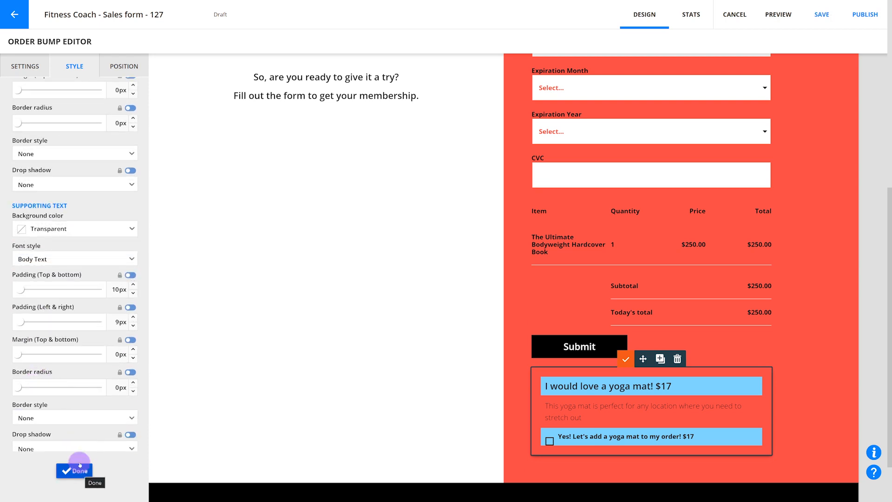
pyautogui.click(24, 66)
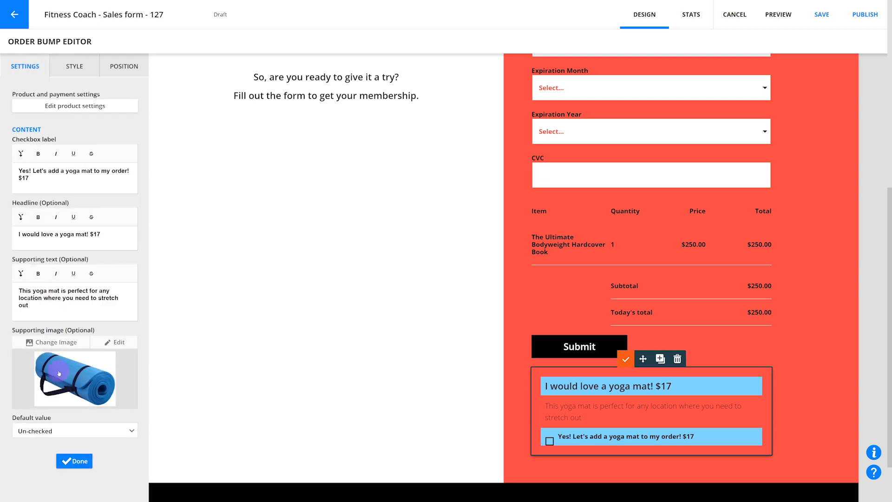